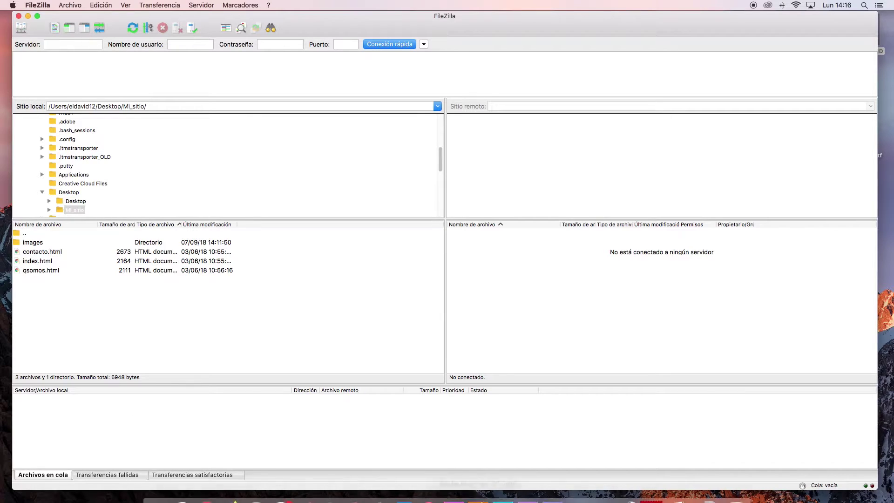
# - Switch to TextEdit and review the server, port, protocol, user and password entries required for the connection in Datos FTP.rtf
pyautogui.click(676, 486)
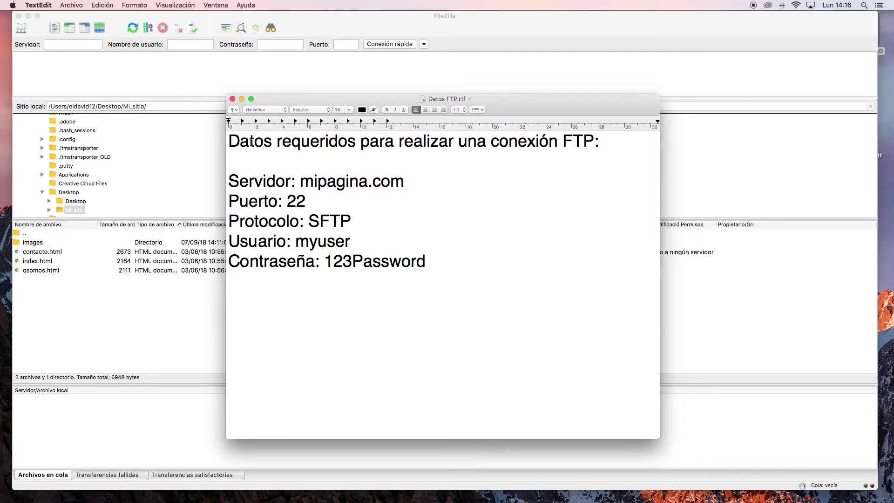
pyautogui.moveTo(231, 141); pyautogui.dragTo(593, 140)
pyautogui.click(535, 141)
pyautogui.moveTo(490, 141); pyautogui.dragTo(591, 141)
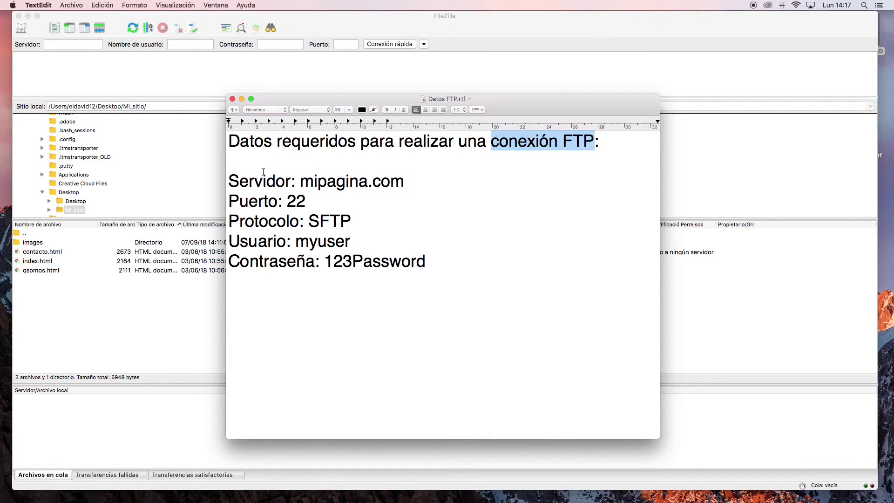
pyautogui.moveTo(230, 182); pyautogui.dragTo(305, 182)
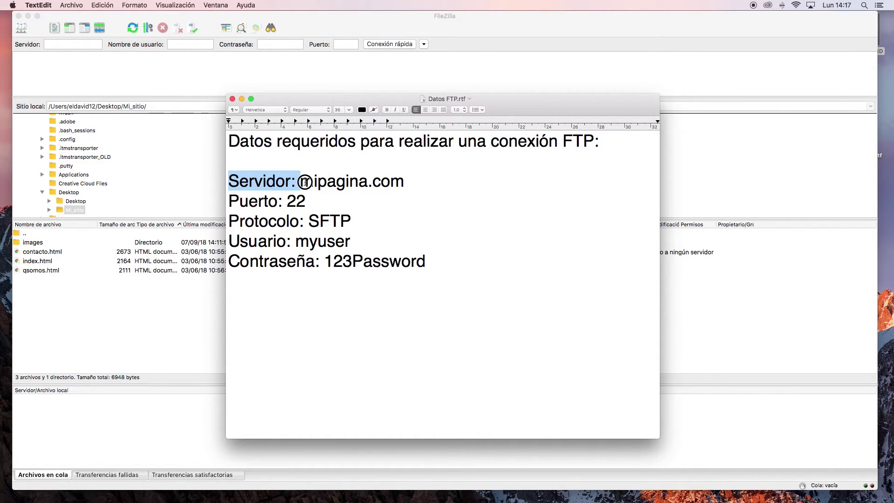
pyautogui.click(303, 183)
pyautogui.moveTo(302, 183); pyautogui.dragTo(399, 183)
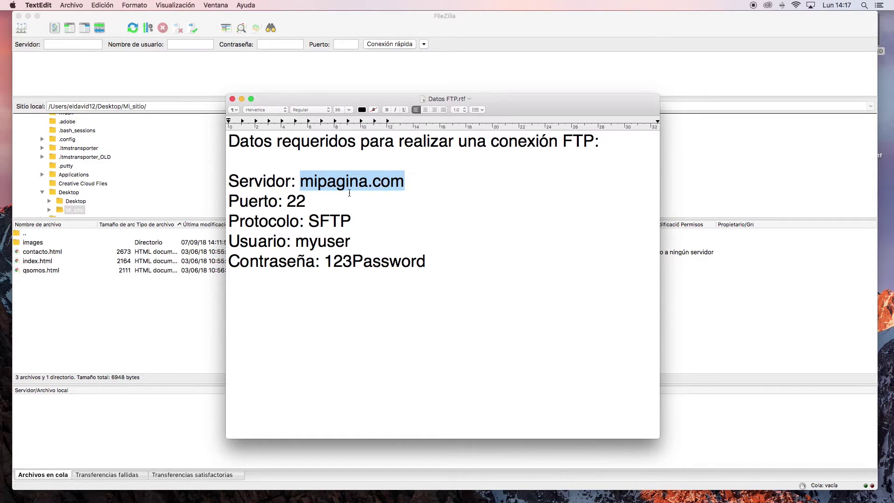
pyautogui.moveTo(288, 200); pyautogui.dragTo(303, 200)
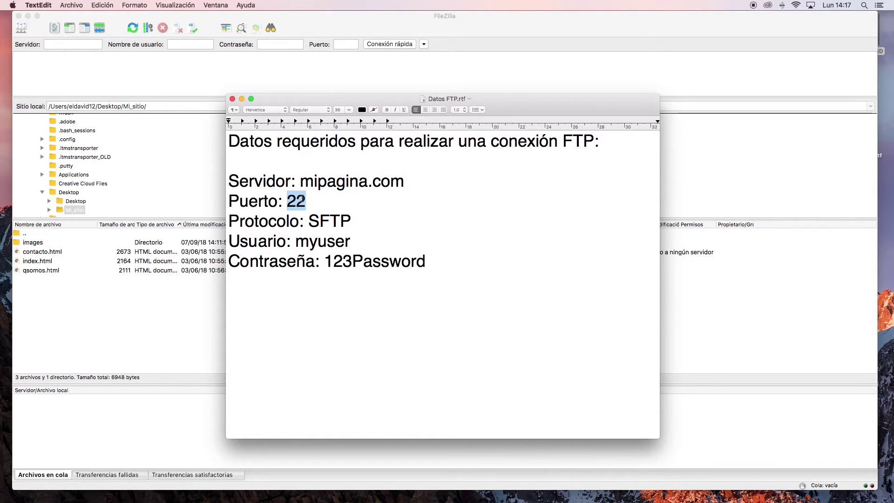
pyautogui.click(293, 204)
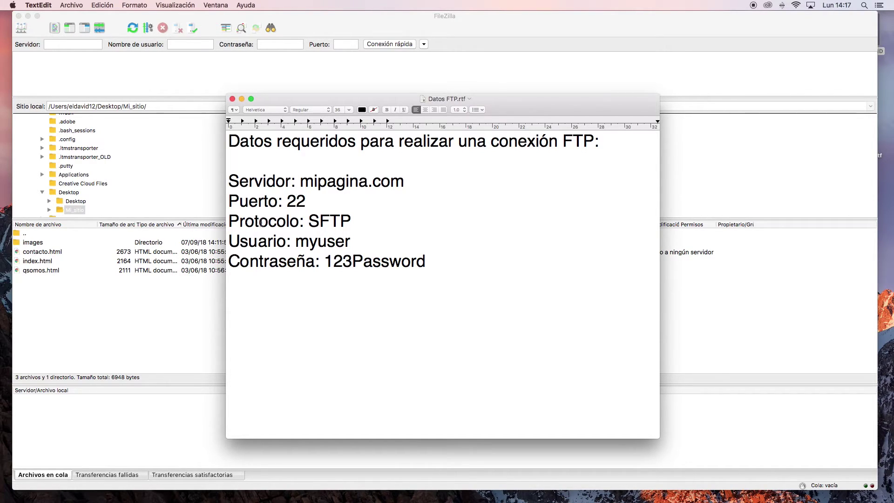
pyautogui.moveTo(309, 222); pyautogui.dragTo(354, 224)
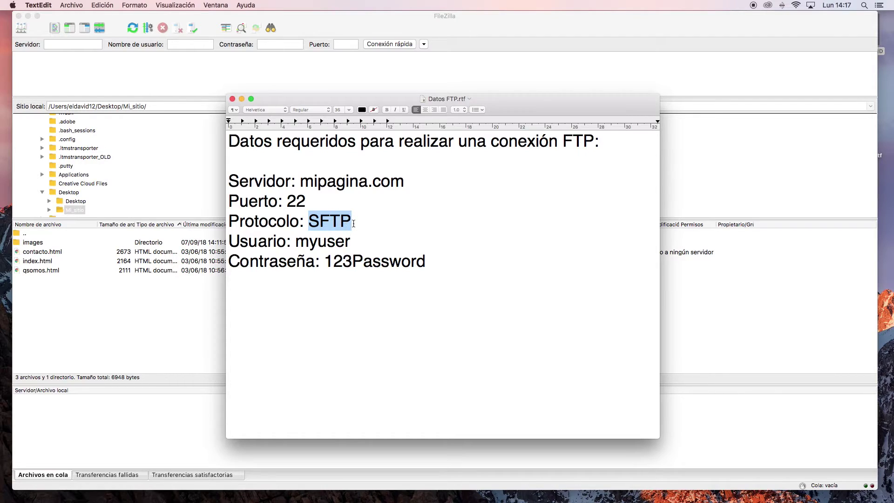
pyautogui.moveTo(302, 241); pyautogui.dragTo(351, 242)
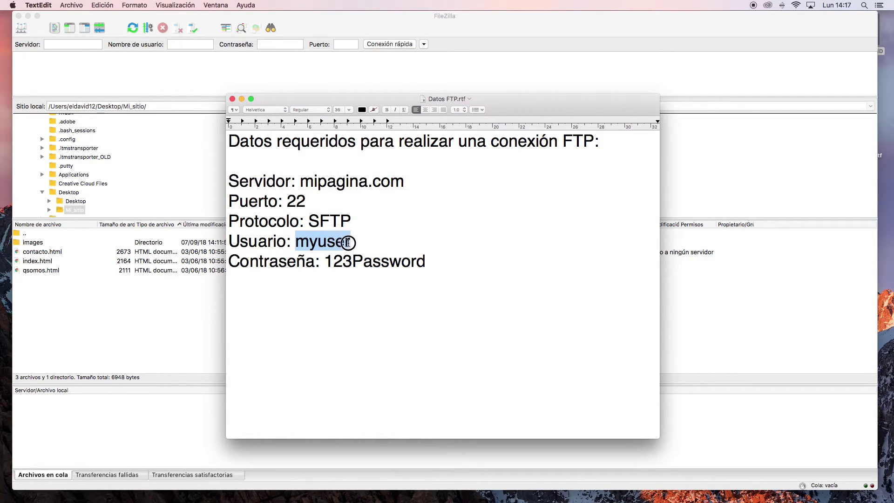
pyautogui.doubleClick(334, 262)
pyautogui.click(437, 263)
pyautogui.moveTo(437, 263); pyautogui.dragTo(233, 190)
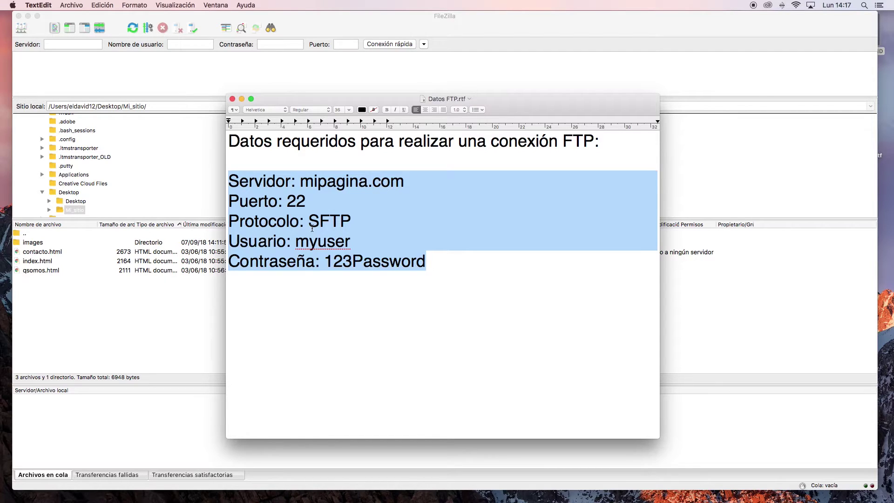
# - Back in FileZilla, create a new site named Sitio Prueba in the site manager and set its protocol to SFTP - SSH File Transfer Protocol
pyautogui.click(327, 21)
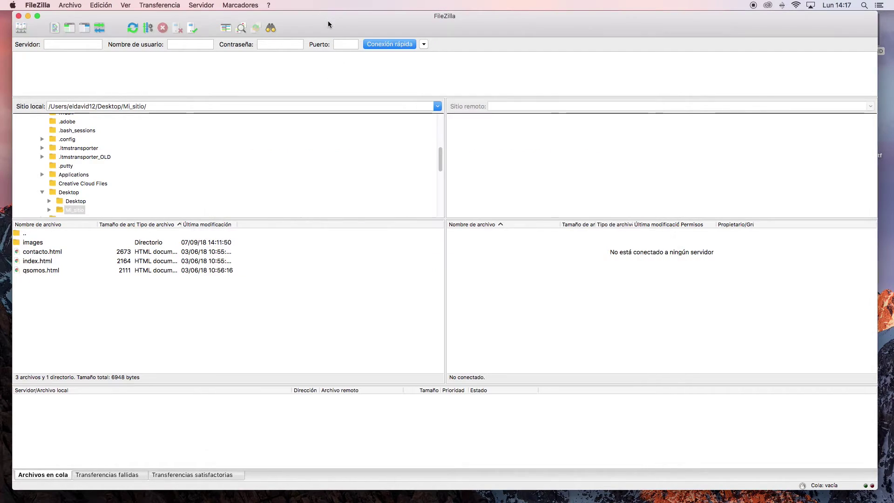
pyautogui.click(21, 29)
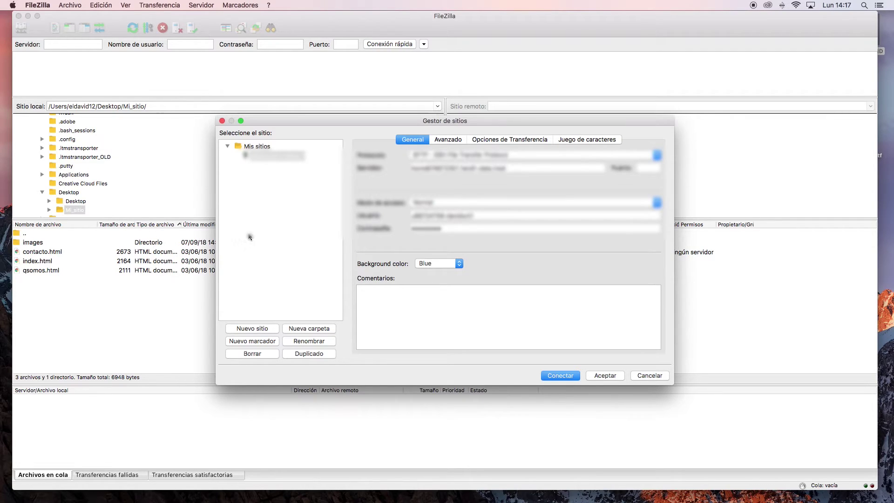
pyautogui.click(258, 326)
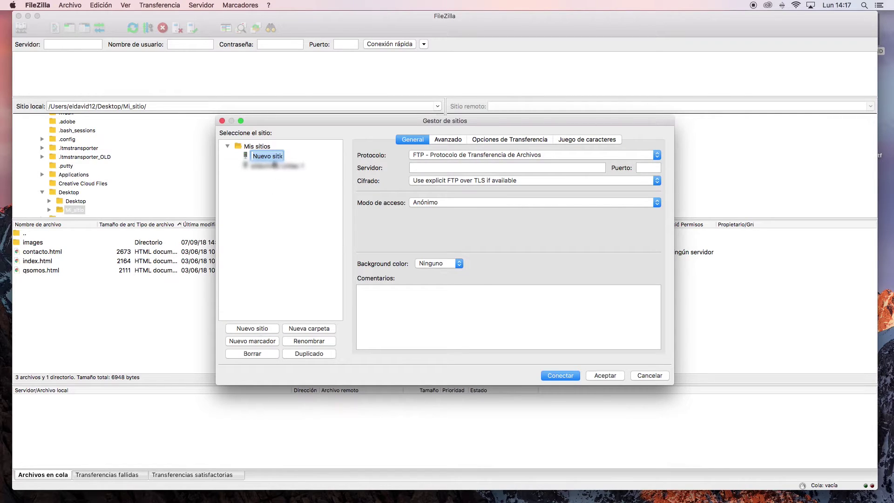
pyautogui.write('Sitio Prueba')
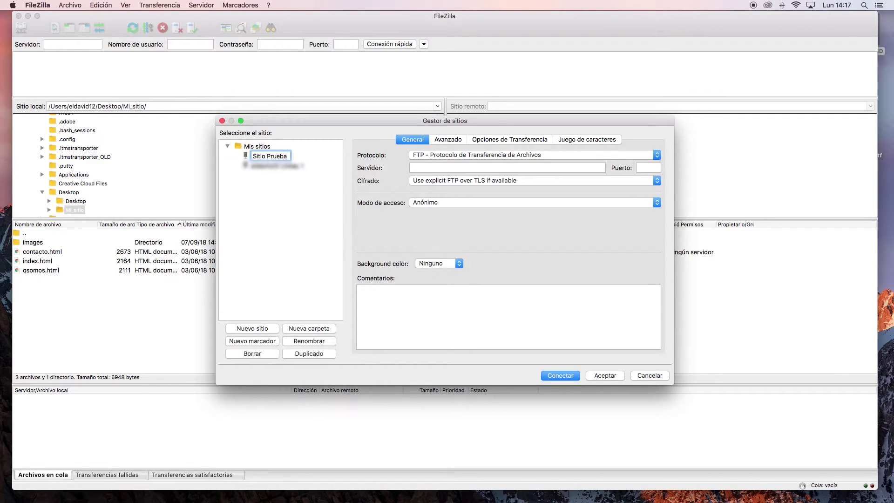
pyautogui.press('Return')
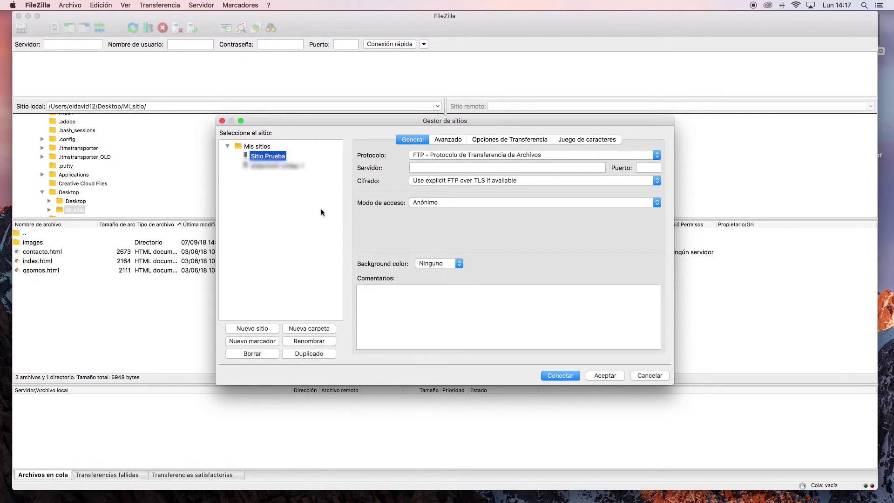
pyautogui.click(424, 156)
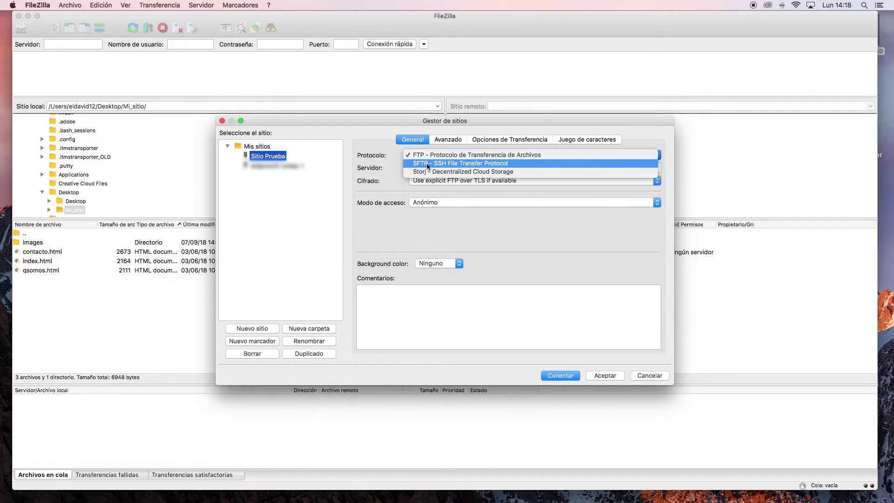
pyautogui.click(426, 163)
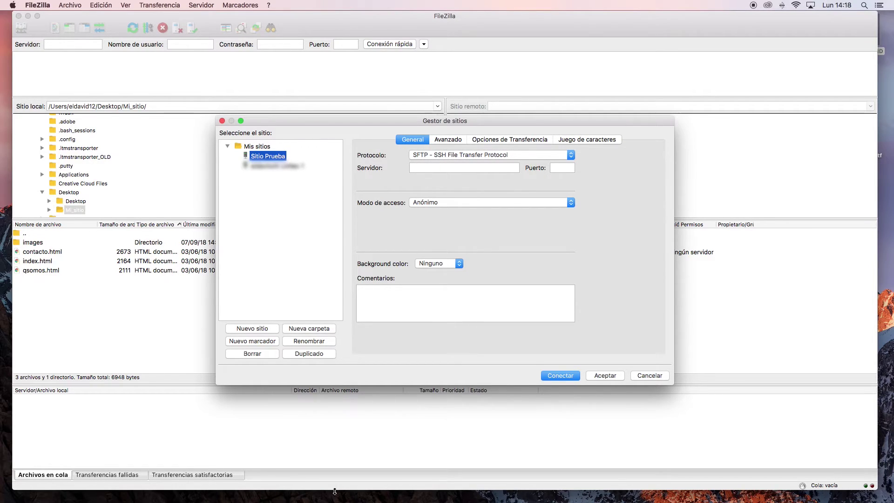
# - Bring up the Datos FTP.rtf notes in TextEdit and move them and the site manager window apart so both can be read
pyautogui.moveTo(331, 485)
pyautogui.click(676, 487)
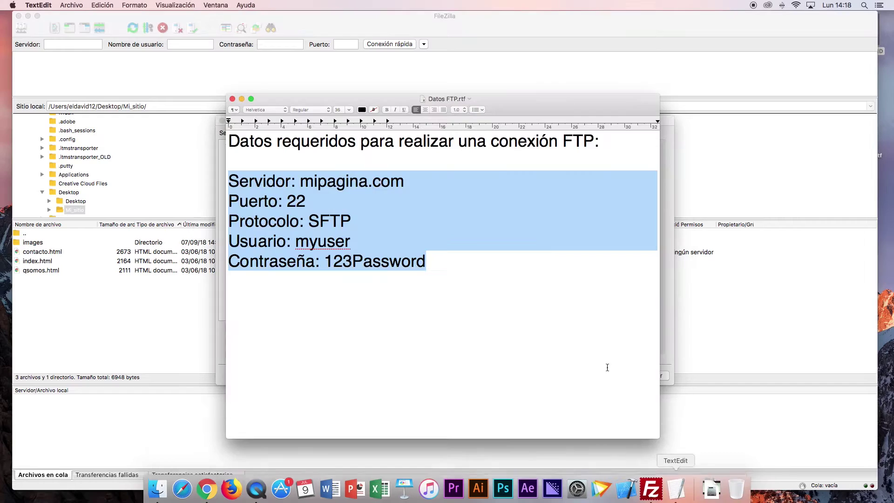
pyautogui.moveTo(365, 98); pyautogui.dragTo(215, 83)
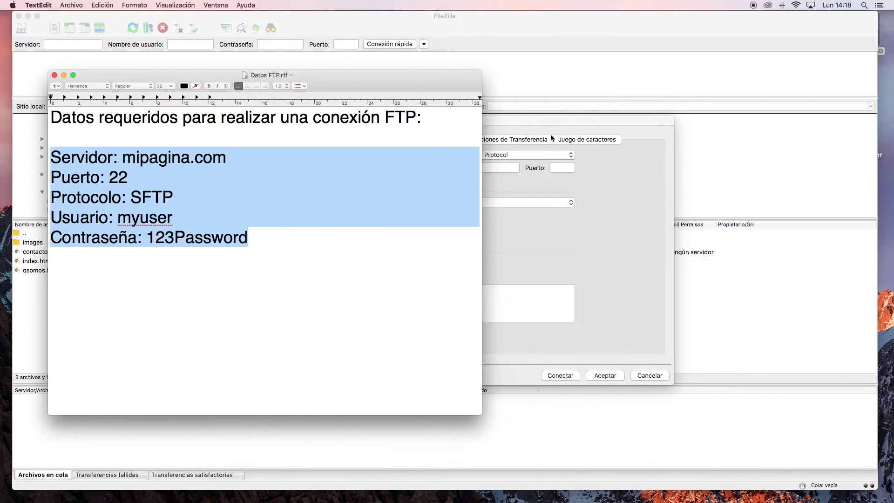
pyautogui.moveTo(531, 122); pyautogui.dragTo(722, 96)
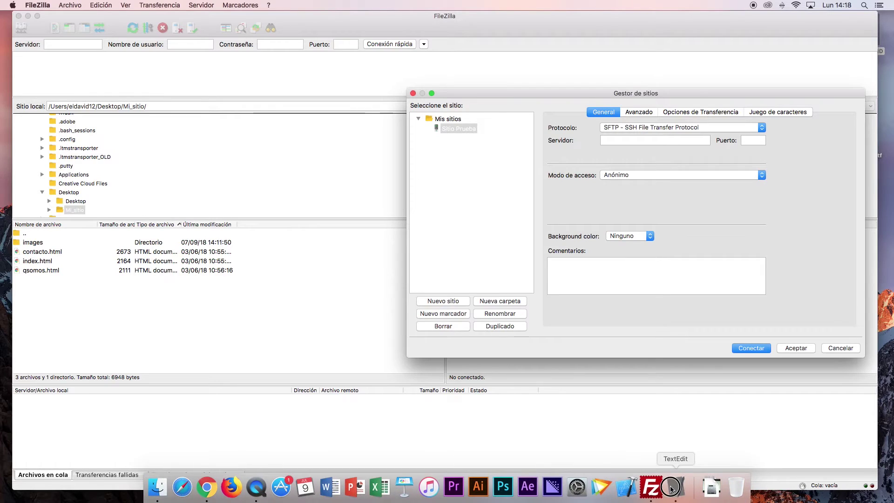
# - Copy mipagina.com from the TextEdit notes into the site's server field in FileZilla and set the port to 22
pyautogui.click(670, 489)
pyautogui.click(154, 140)
pyautogui.moveTo(122, 159); pyautogui.dragTo(225, 158)
pyautogui.press('super+c')
pyautogui.click(613, 140)
pyautogui.press('super+v')
pyautogui.click(753, 140)
pyautogui.write('22')
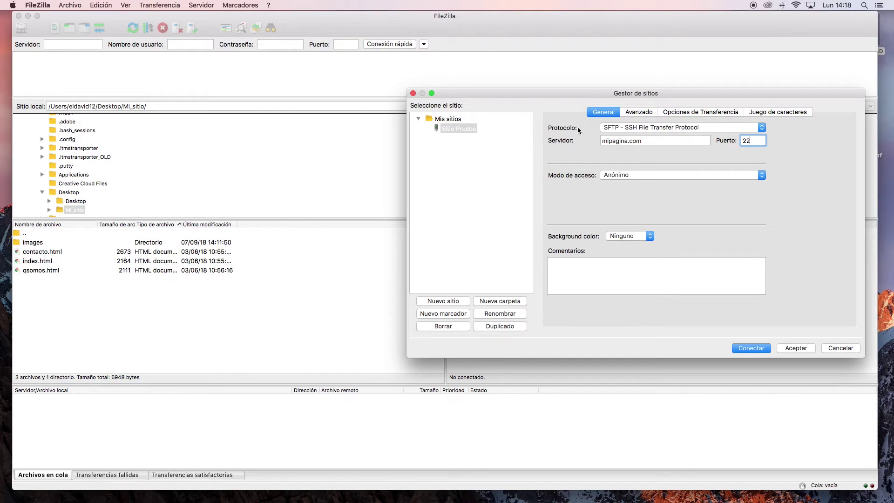
# - Keep the site's protocol on SFTP and set its access mode to Normal
pyautogui.click(615, 127)
pyautogui.click(611, 127)
pyautogui.click(607, 175)
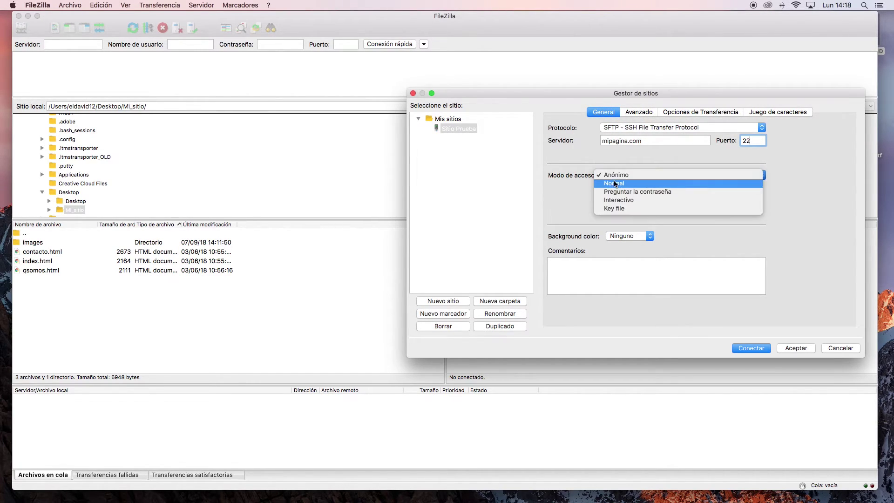
pyautogui.click(616, 183)
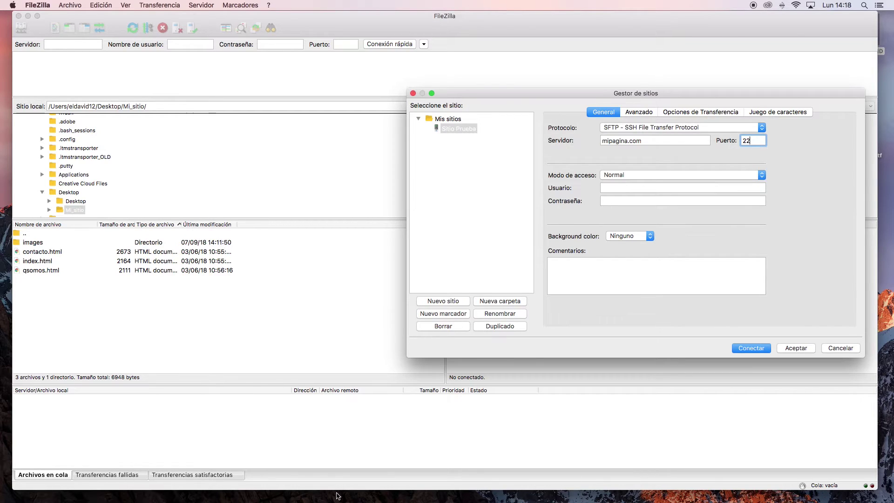
# - Copy the user name myuser from the TextEdit notes into the site's user field in FileZilla
pyautogui.moveTo(354, 493)
pyautogui.click(676, 487)
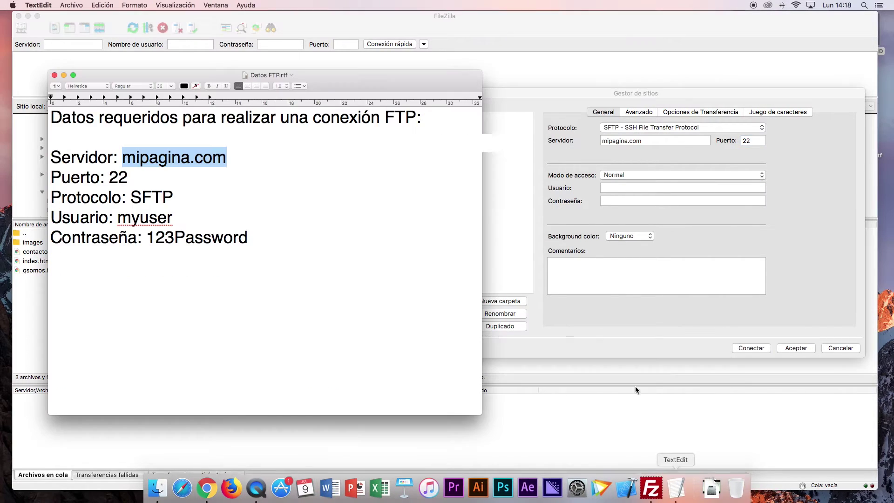
pyautogui.doubleClick(144, 218)
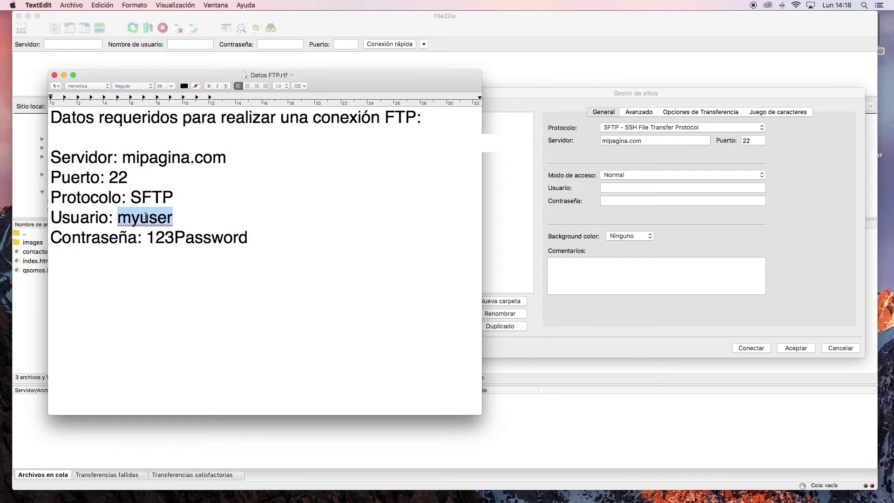
pyautogui.press('super+v')
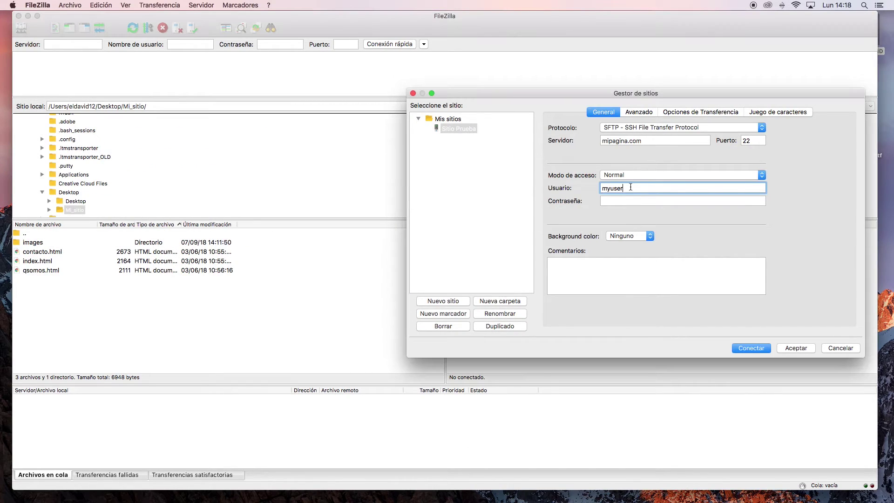
# - Copy the password from the TextEdit notes into the site's password field in FileZilla and connect to the server
pyautogui.press('super+Tab')
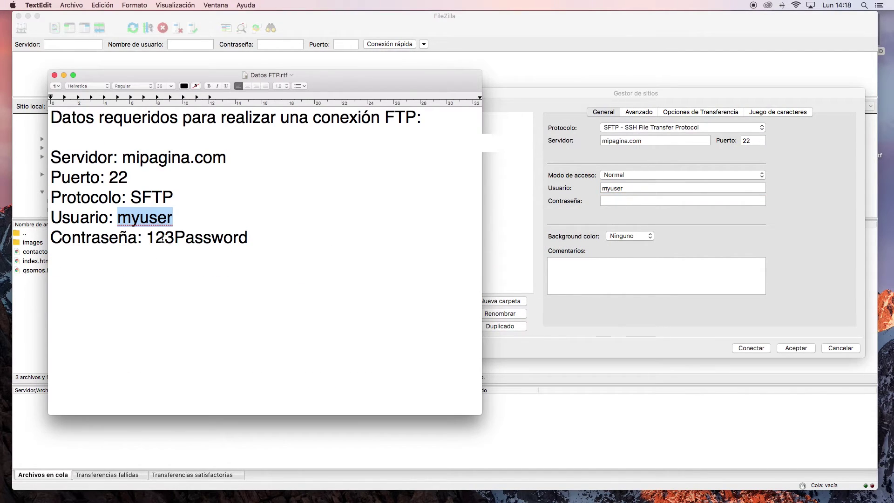
pyautogui.moveTo(148, 238); pyautogui.dragTo(250, 238)
pyautogui.press('super+c')
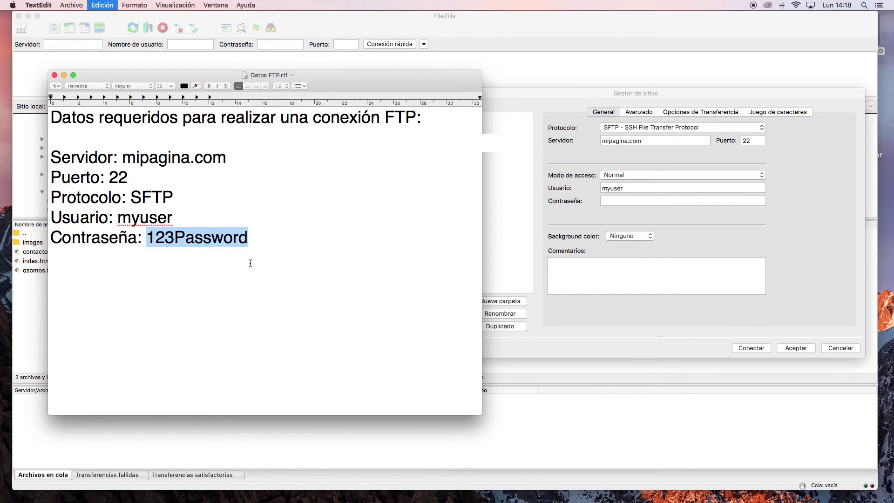
pyautogui.click(626, 200)
pyautogui.press('super+v')
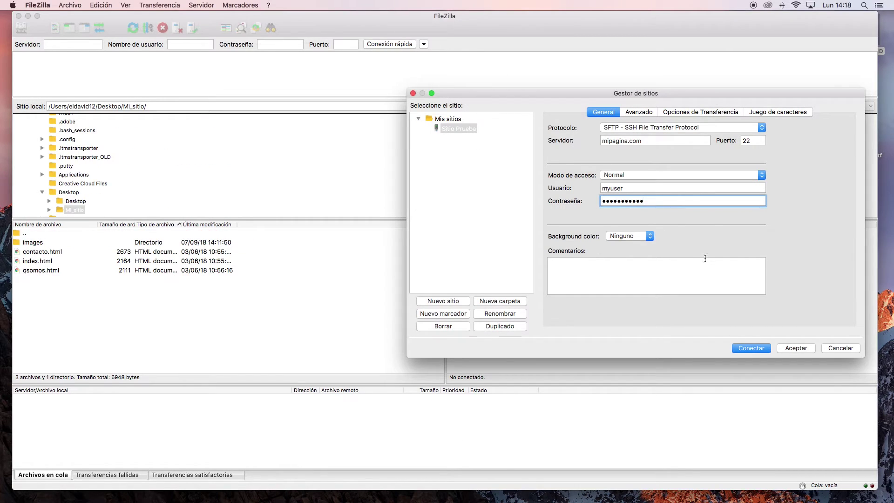
pyautogui.click(756, 348)
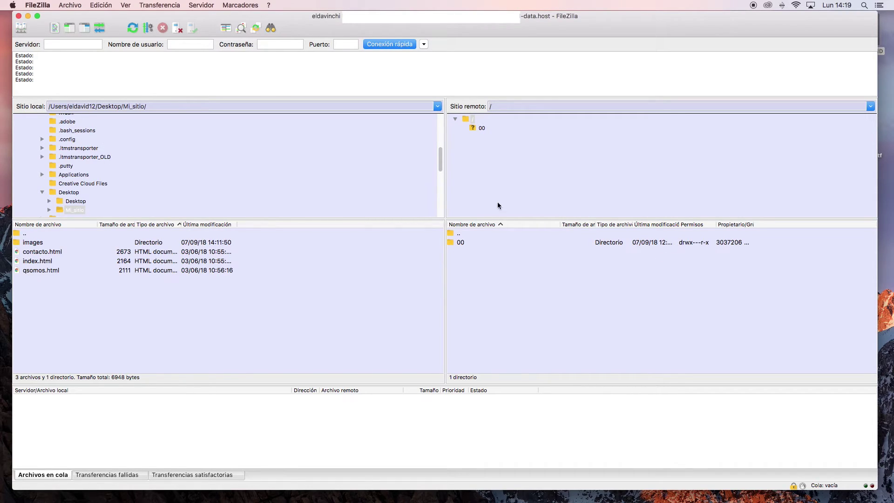
# - Upload the images folder, contacto.html, index.html and qsomos.html from the local Mi_sitio folder to the remote root directory
pyautogui.click(38, 241)
pyautogui.click(39, 251)
pyautogui.click(40, 261)
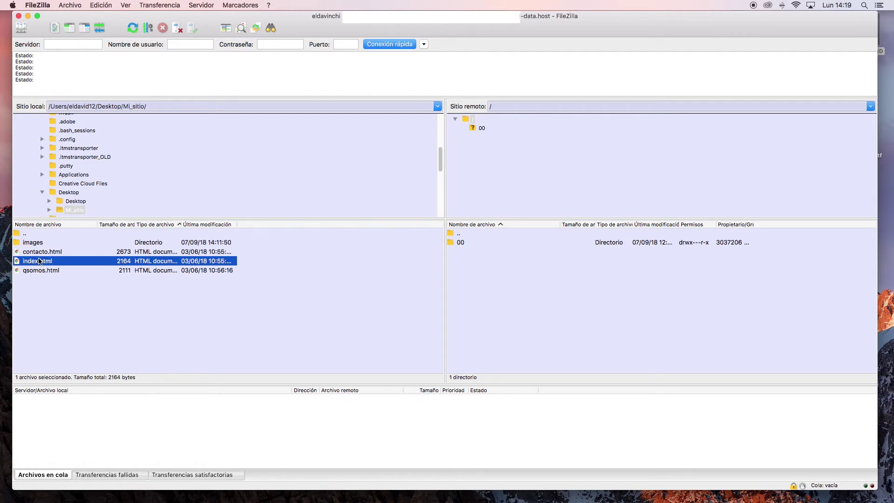
pyautogui.click(41, 269)
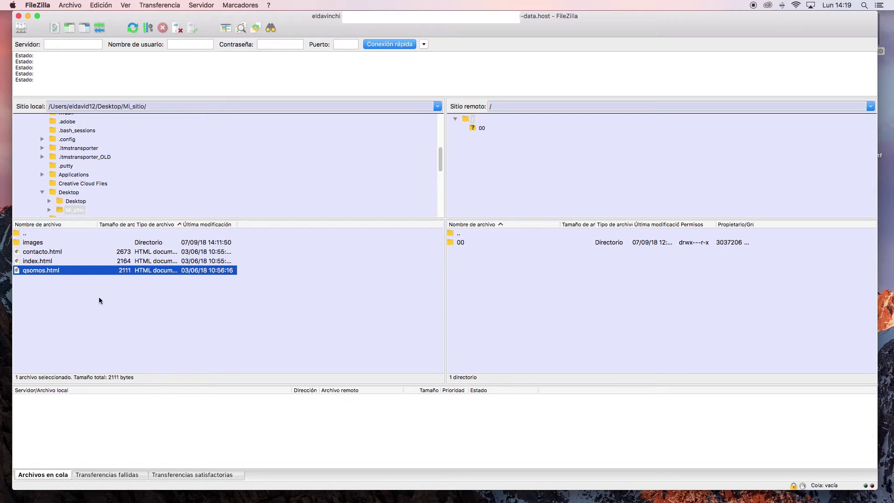
pyautogui.click(48, 290)
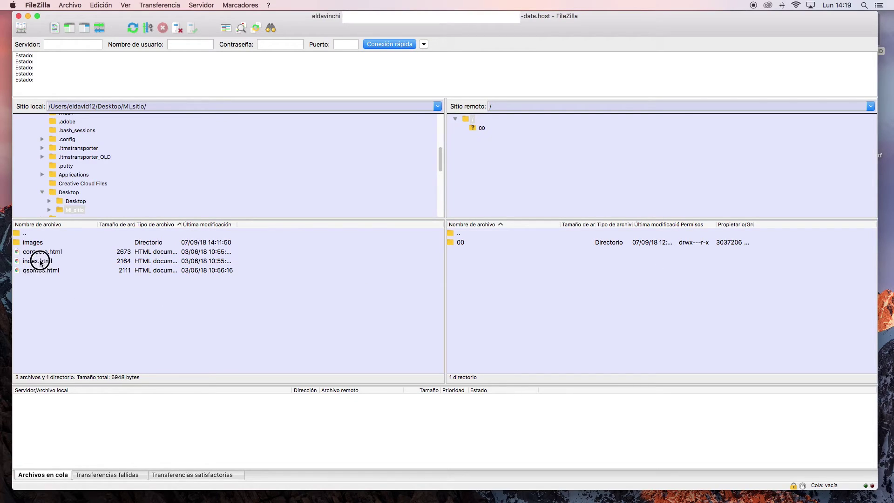
pyautogui.click(37, 244)
pyautogui.keyDown('shift'); pyautogui.click(38, 270); pyautogui.keyUp('shift')
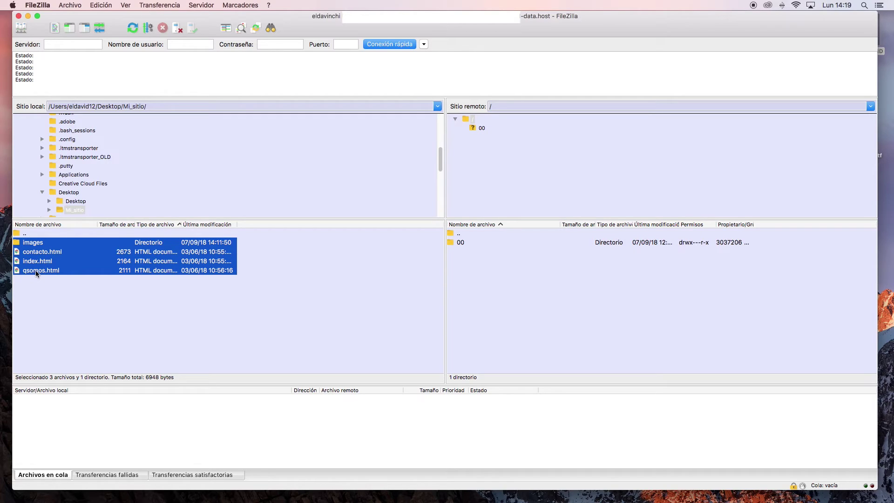
pyautogui.moveTo(35, 270); pyautogui.dragTo(153, 273)
pyautogui.rightClick(152, 273)
pyautogui.click(164, 271)
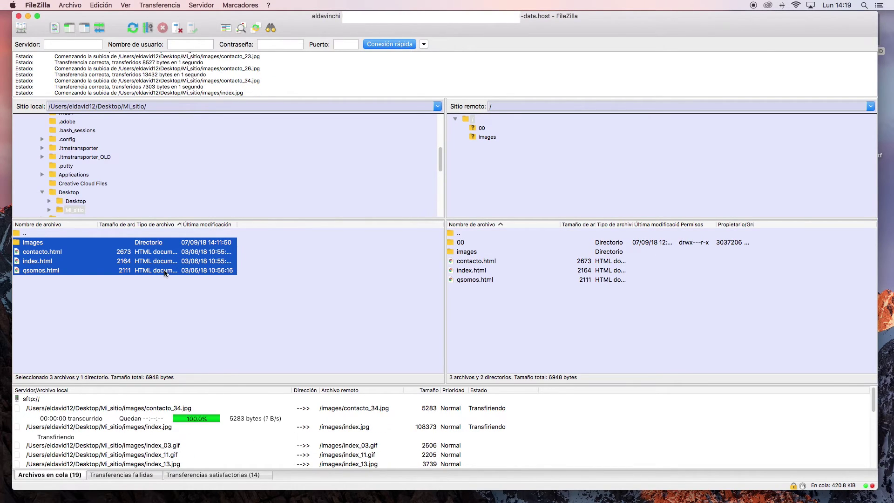
# - Switch to the TextEdit connection notes and add the folder names public_html and httpdocs on separate lines below the password entry
pyautogui.press('super+Tab')
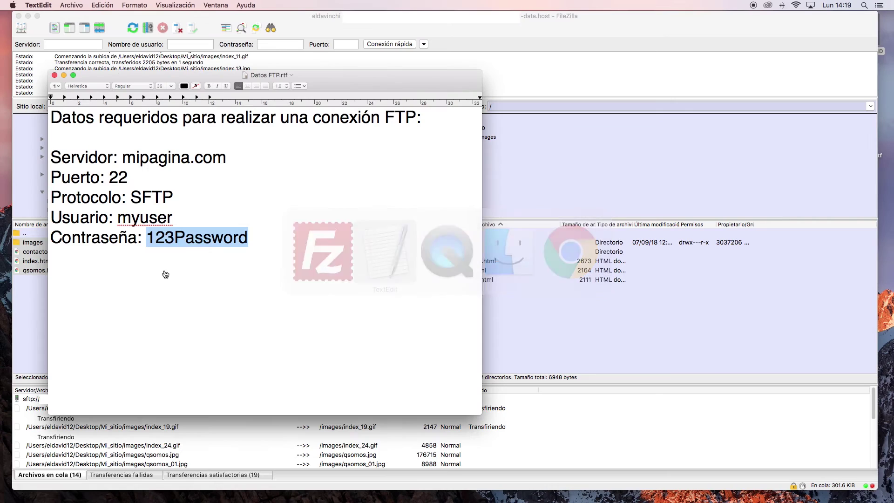
pyautogui.click(292, 266)
pyautogui.press('Return')
pyautogui.press('Return')
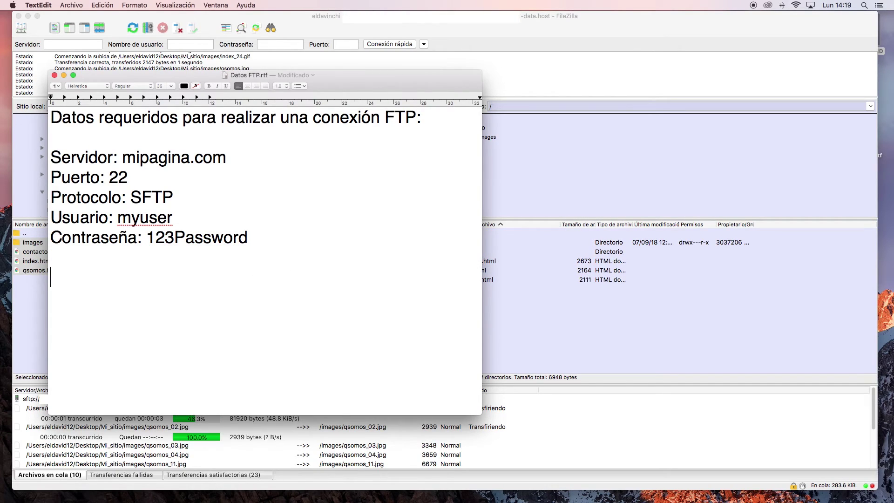
pyautogui.write('p')
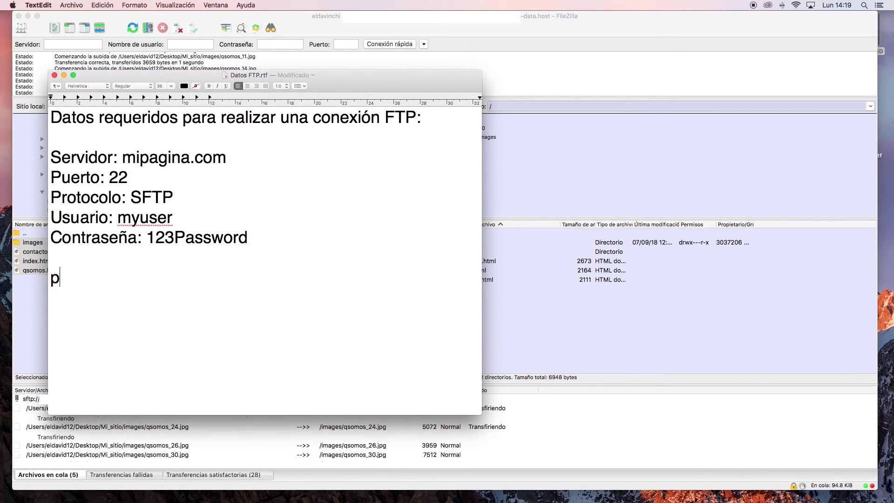
pyautogui.write('ublic_html')
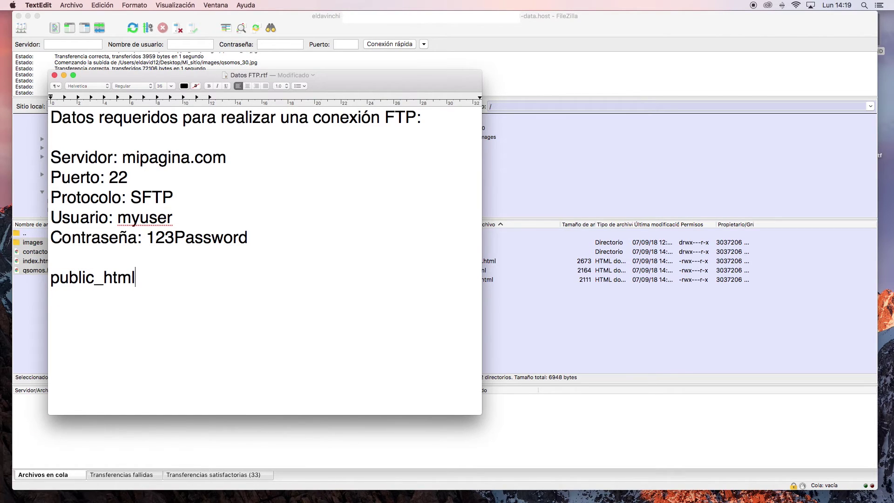
pyautogui.press('Return')
pyautogui.write('httt')
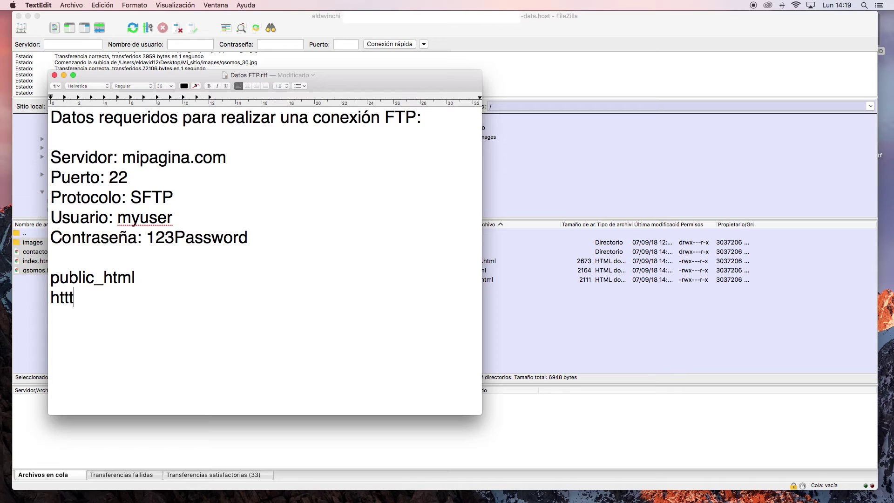
pyautogui.press('BackSpace')
pyautogui.write('pdocs')
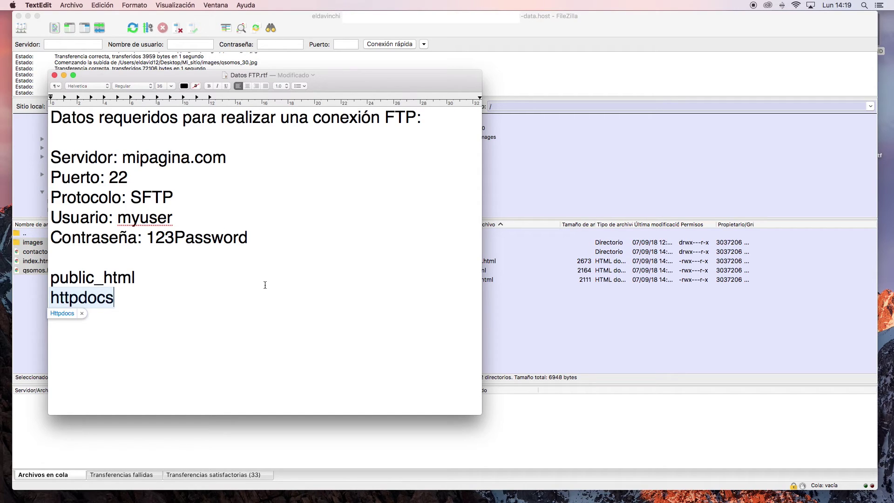
pyautogui.click(82, 313)
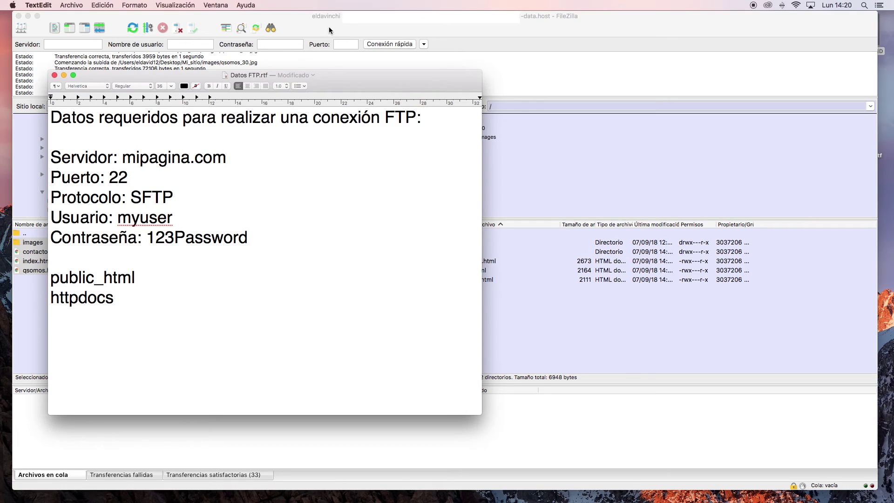
pyautogui.press('Return')
pyautogui.press('Return')
pyautogui.write('http://www.mipagina.com')
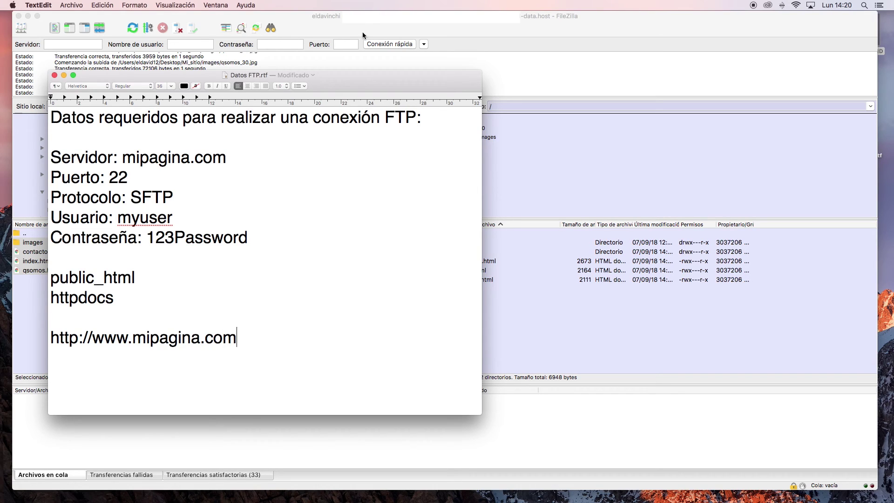
pyautogui.moveTo(227, 338); pyautogui.dragTo(44, 340)
pyautogui.moveTo(226, 158); pyautogui.dragTo(124, 158)
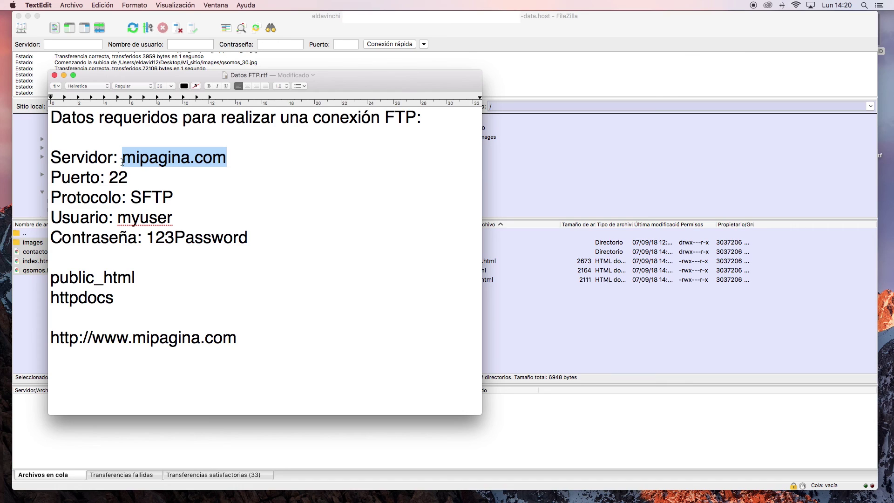
# - Return to FileZilla and clear the selection of the local Mi_sitio files
pyautogui.click(397, 25)
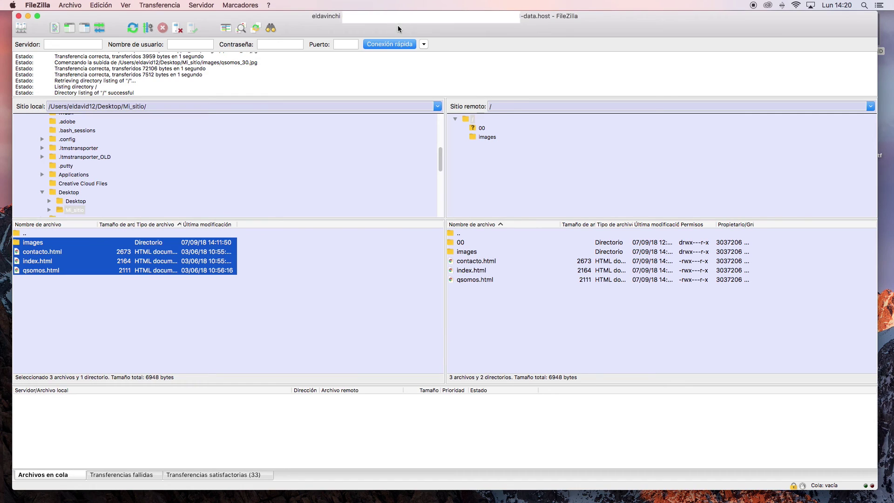
pyautogui.click(349, 298)
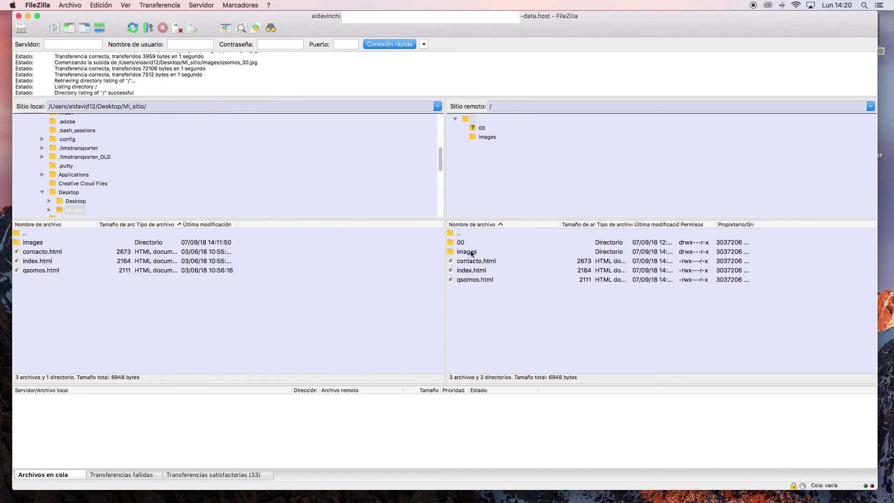